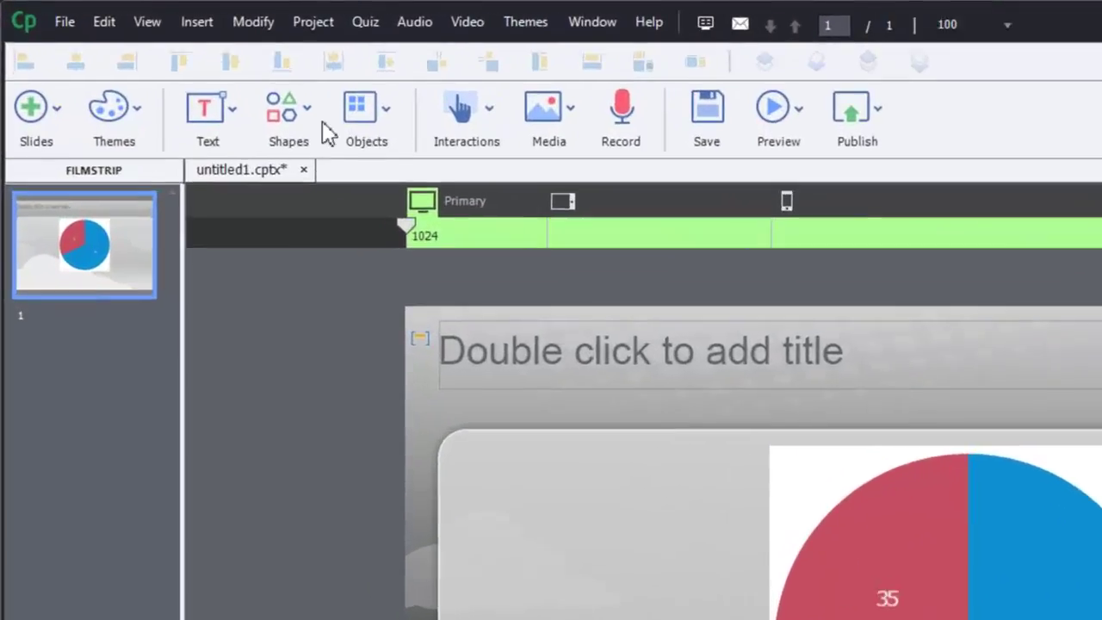
Open the Shapes gallery from the toolbar.
click(226, 81)
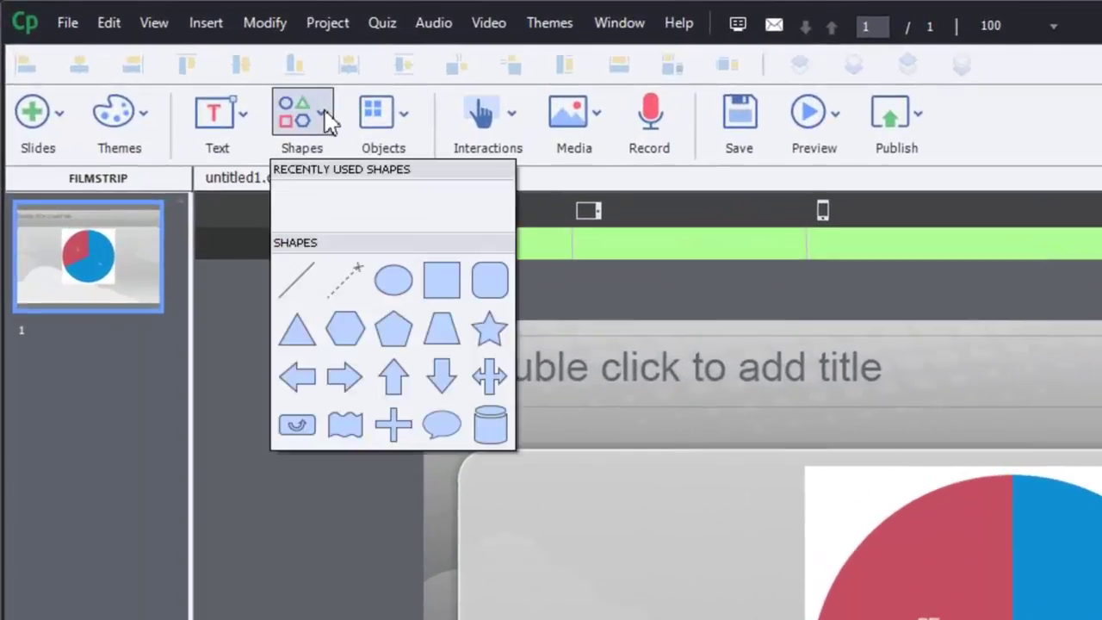
Draw a polygon triangle joining the pie's top, the red slice's rim point and the centre.
click(346, 280)
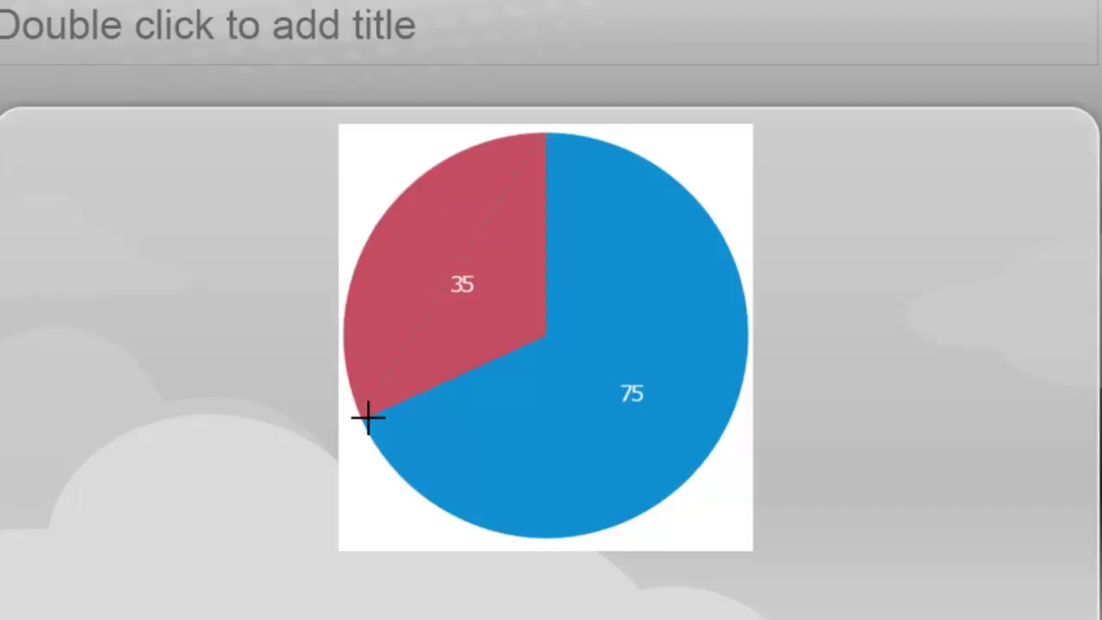
click(367, 418)
double_click(544, 334)
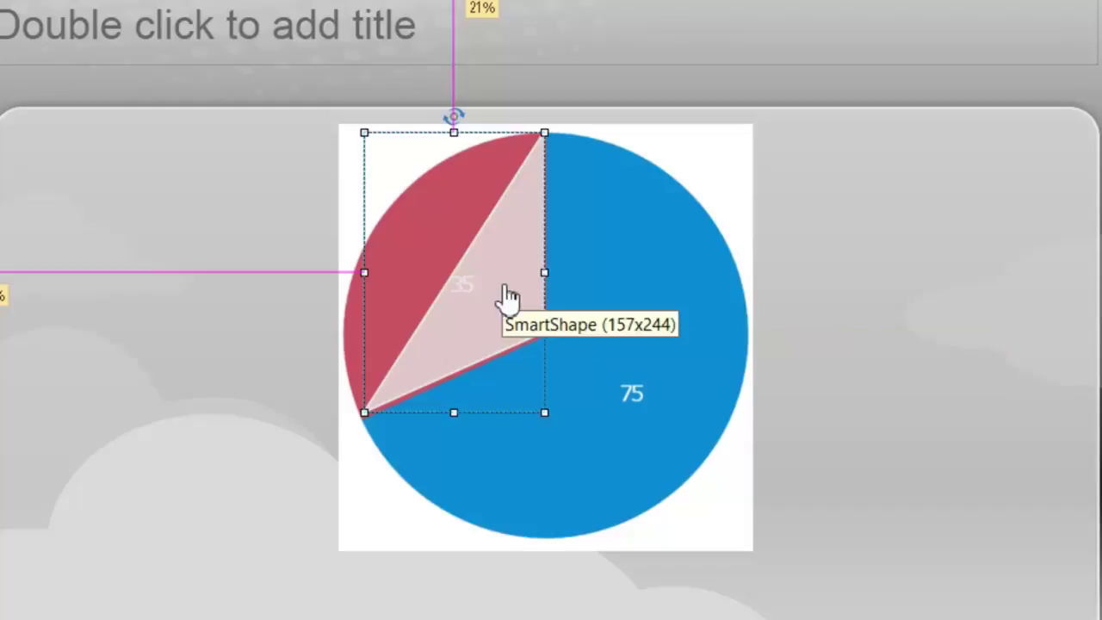
Edit the triangle's points, dragging the top and lower-left Bezier handles to curve its outer edge along the rim.
right_click(509, 287)
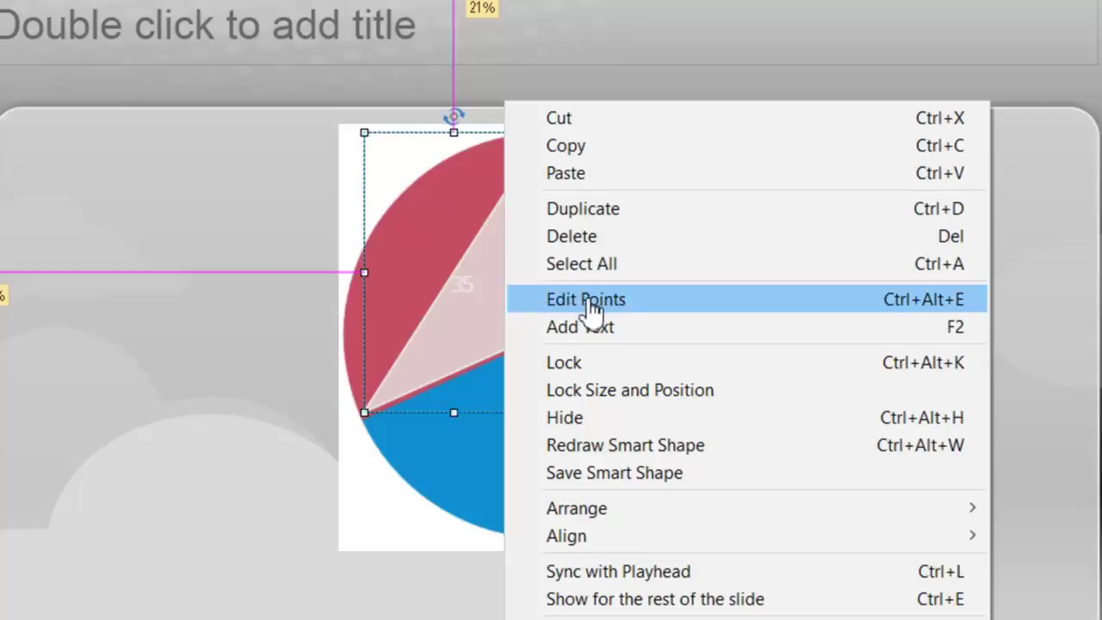
click(591, 301)
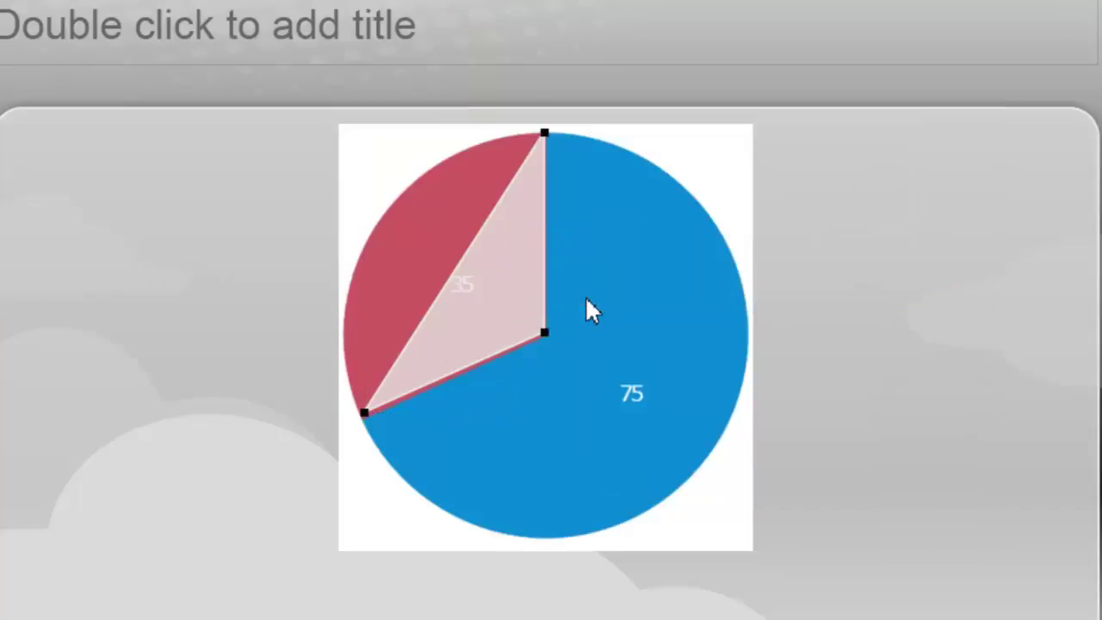
click(544, 133)
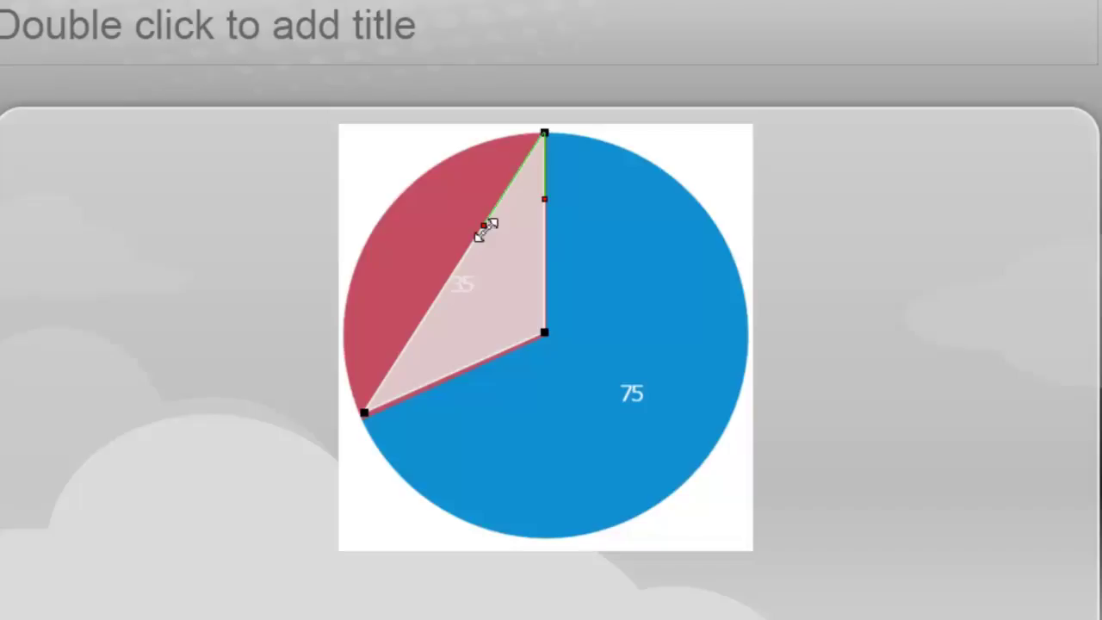
drag(485, 227, 358, 146)
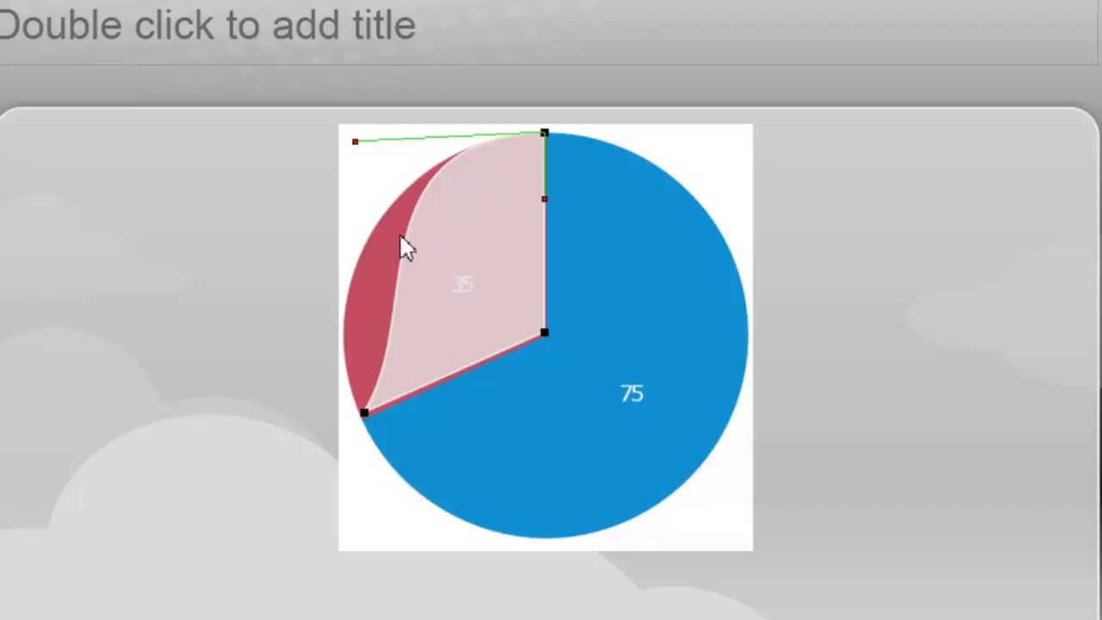
click(365, 412)
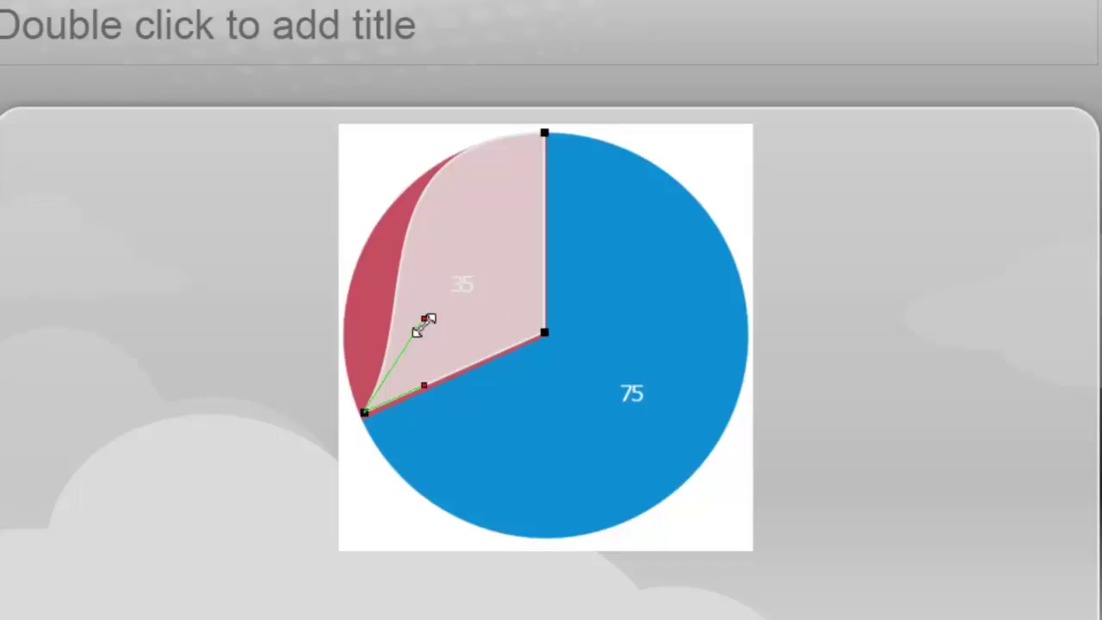
drag(425, 320, 318, 337)
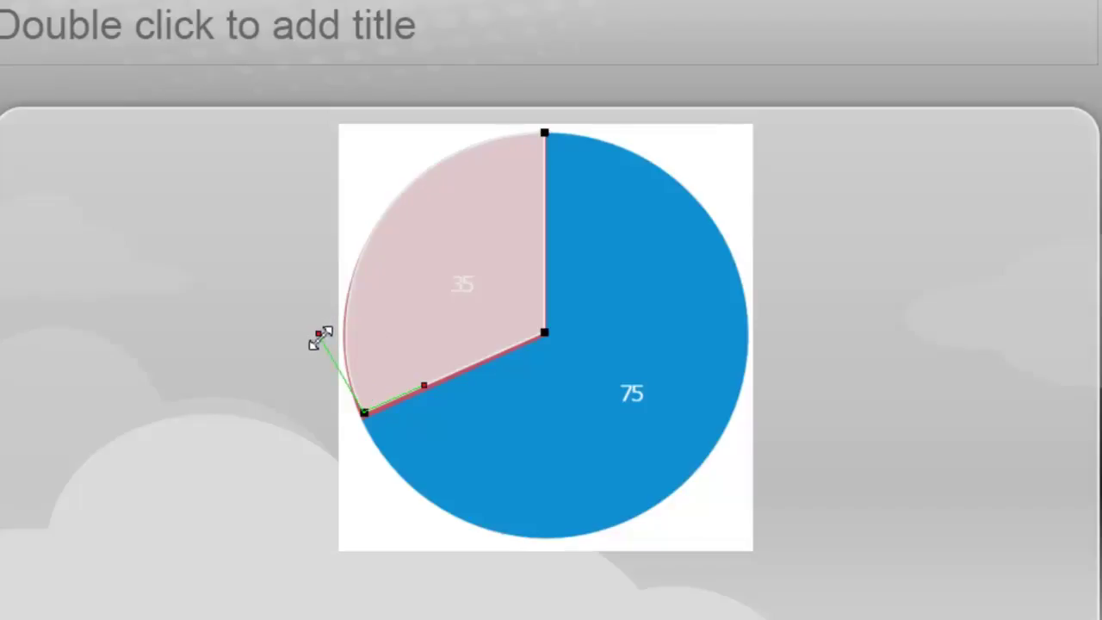
click(413, 334)
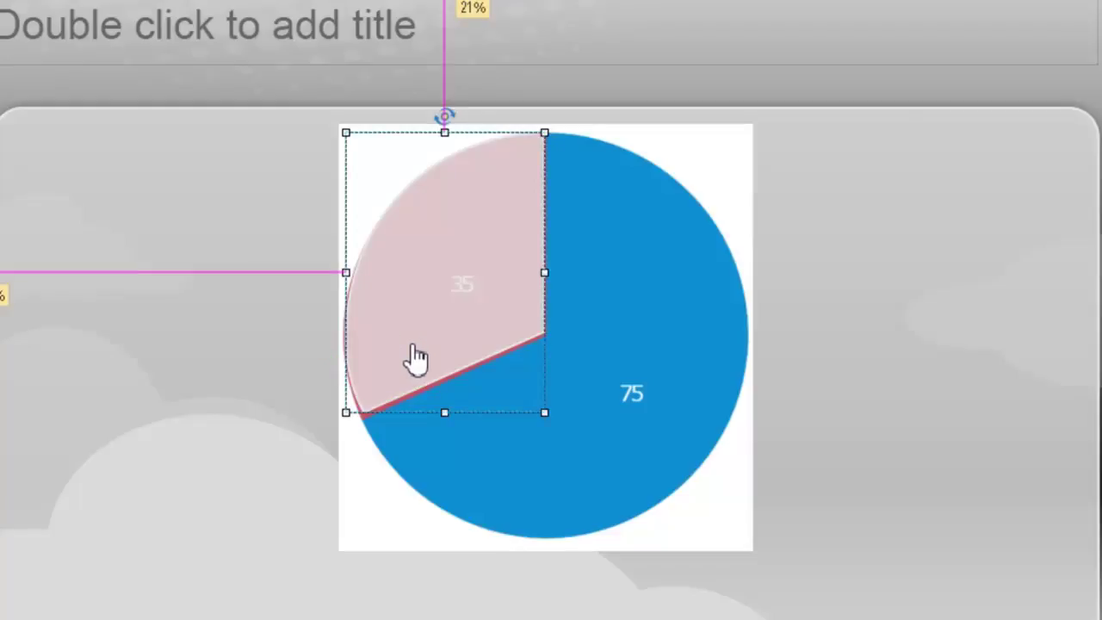
Drag the curved green slice shape to the empty area left of the chart.
drag(497, 300, 229, 302)
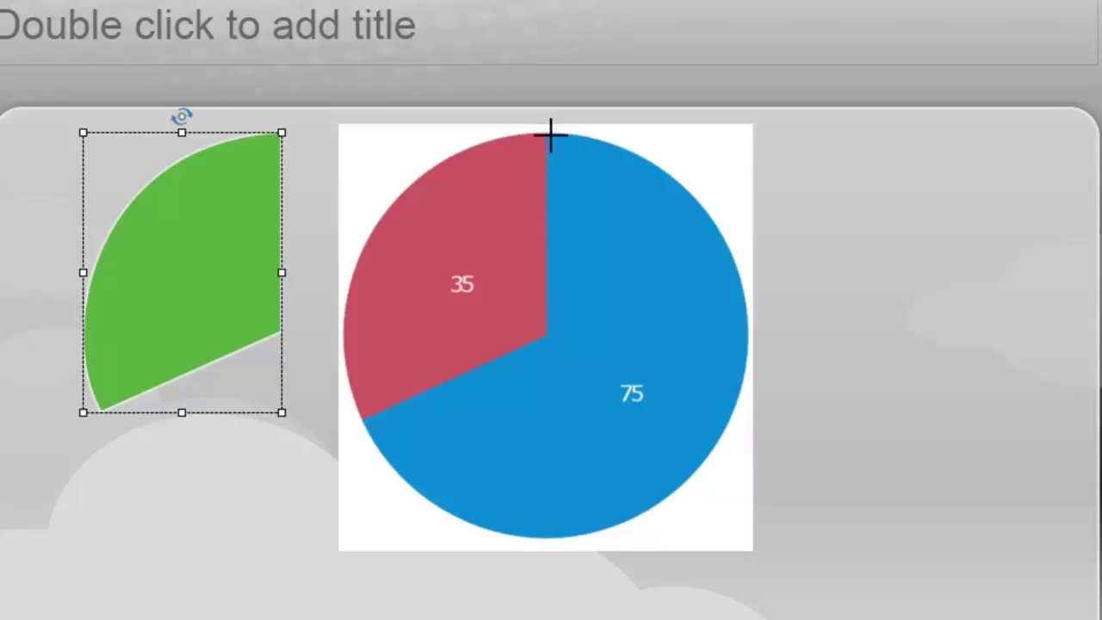
Trace a polygon over the blue 75 slice from the pie's top round to the centre.
mouse_move(551, 135)
mouse_down()
mouse_move(735, 249)
mouse_move(743, 413)
mouse_move(748, 386)
mouse_move(650, 514)
mouse_move(551, 551)
mouse_move(490, 525)
mouse_move(426, 431)
mouse_move(368, 424)
mouse_move(531, 370)
mouse_move(546, 340)
mouse_up()
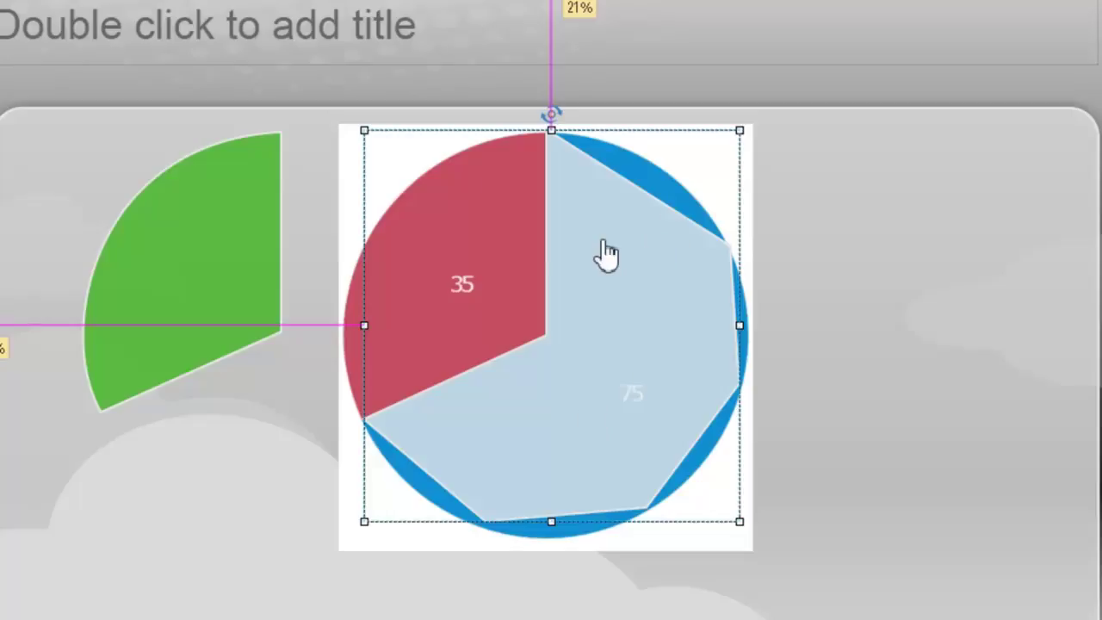
Edit the blue shape's points, dragging tangent handles at the top, upper-right and lower-right corners to follow the circle.
right_click(606, 254)
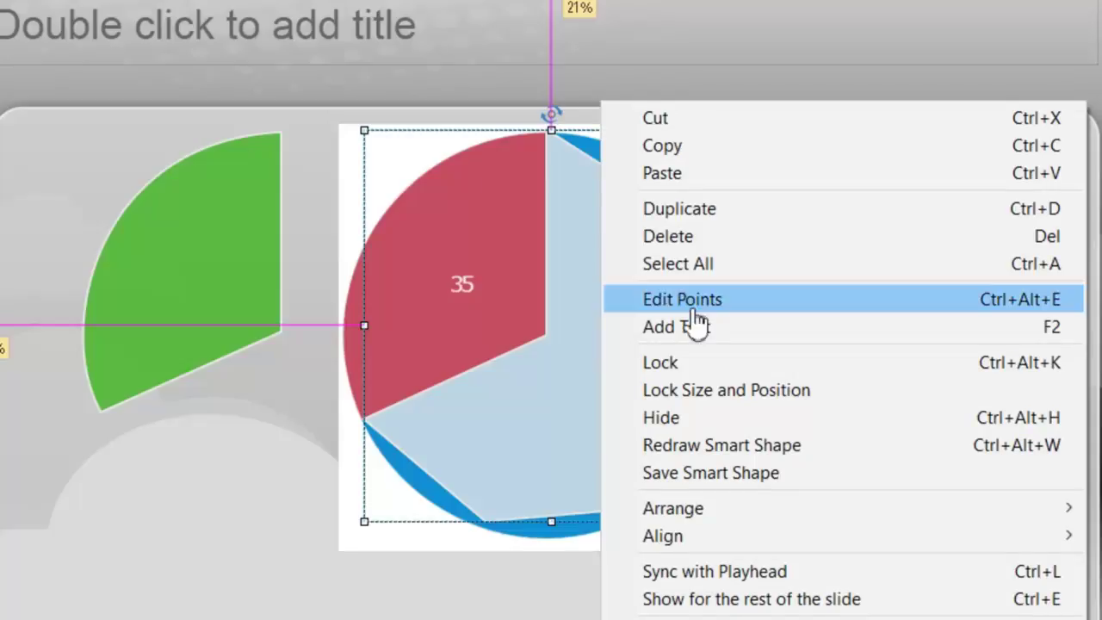
click(690, 306)
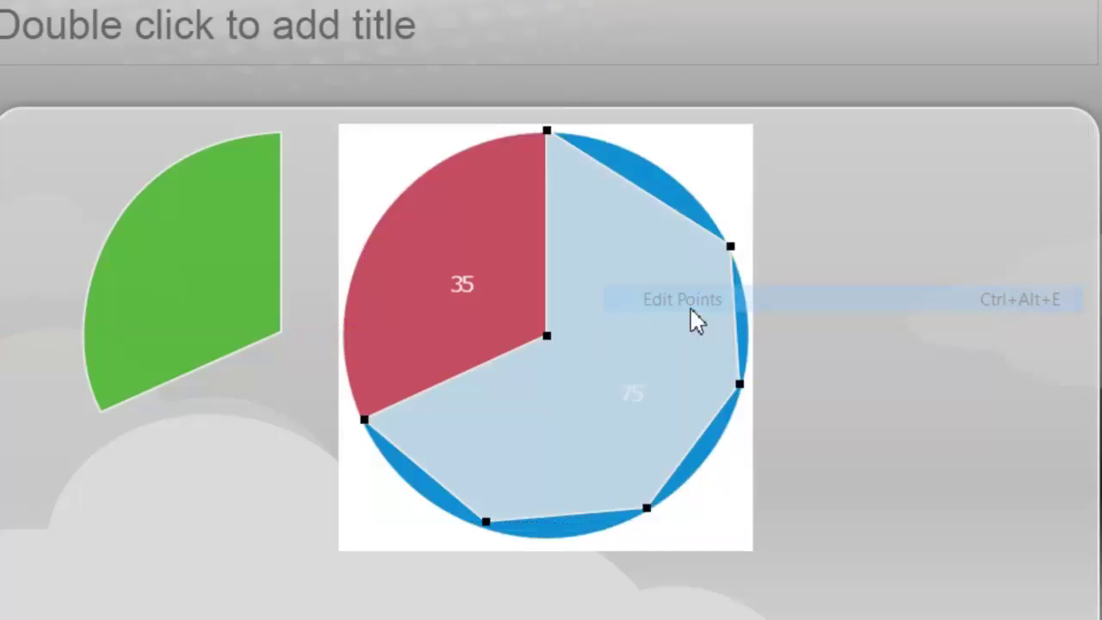
click(546, 131)
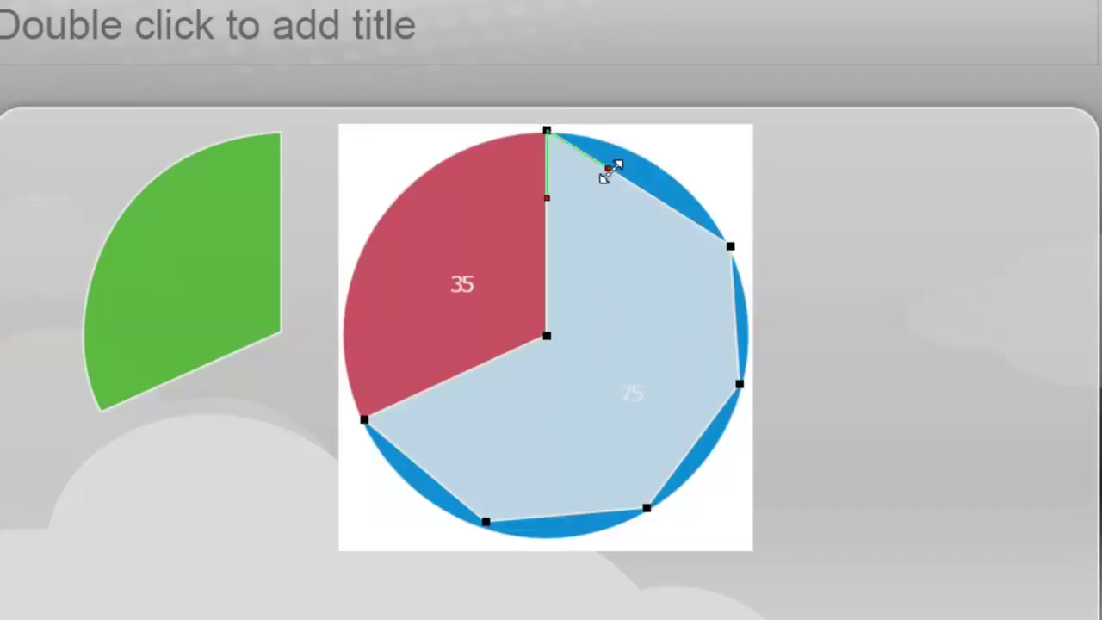
drag(633, 172, 695, 153)
click(730, 246)
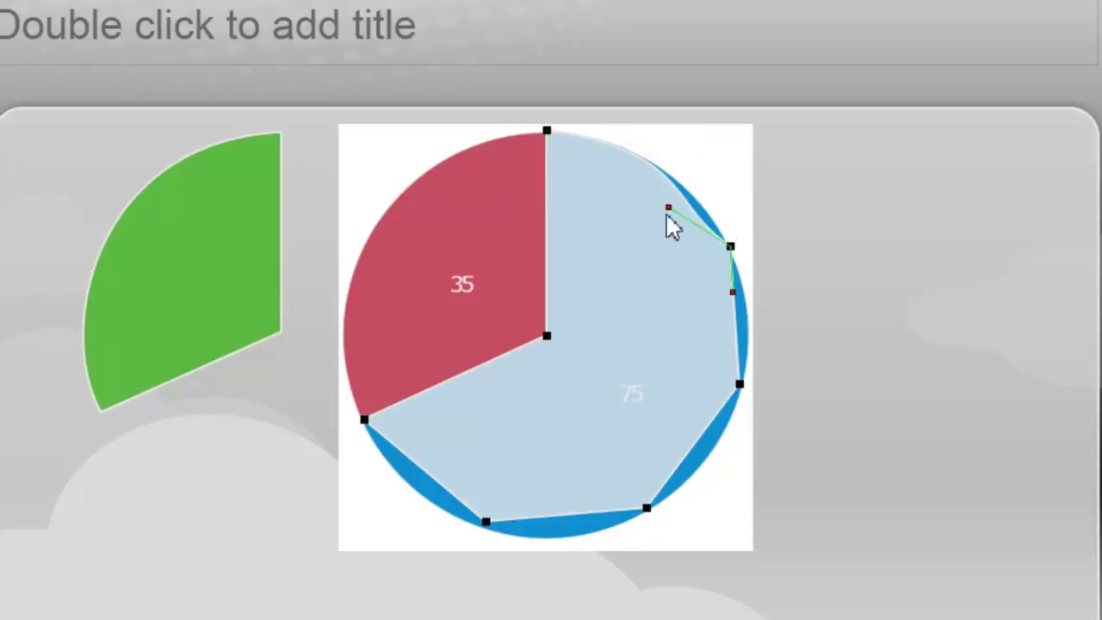
drag(669, 209, 693, 203)
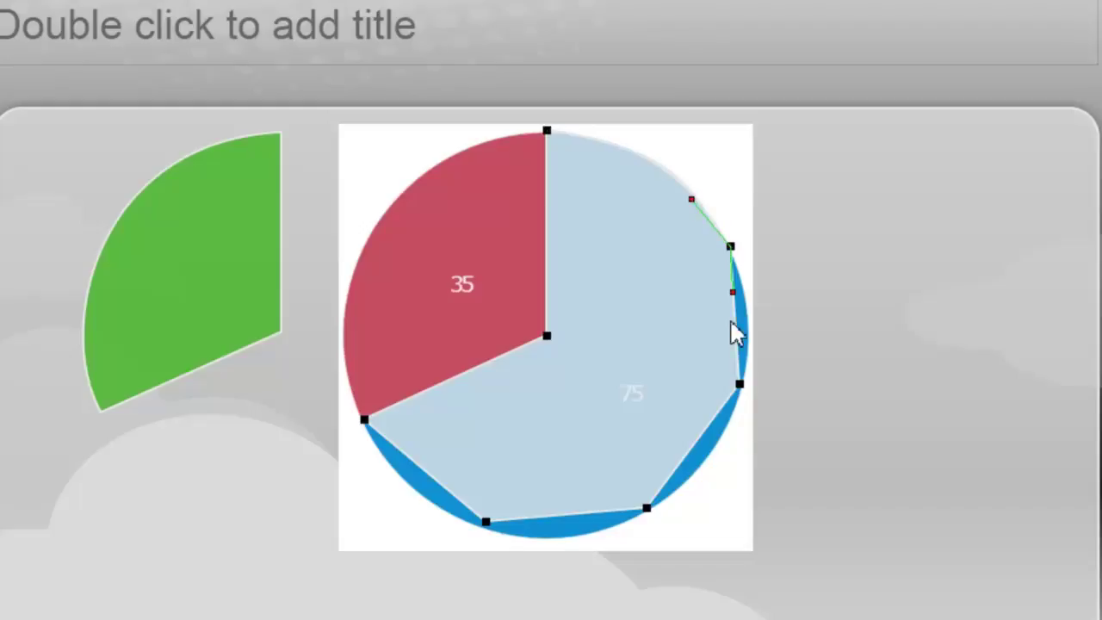
drag(731, 296, 761, 337)
click(740, 384)
drag(734, 337, 745, 337)
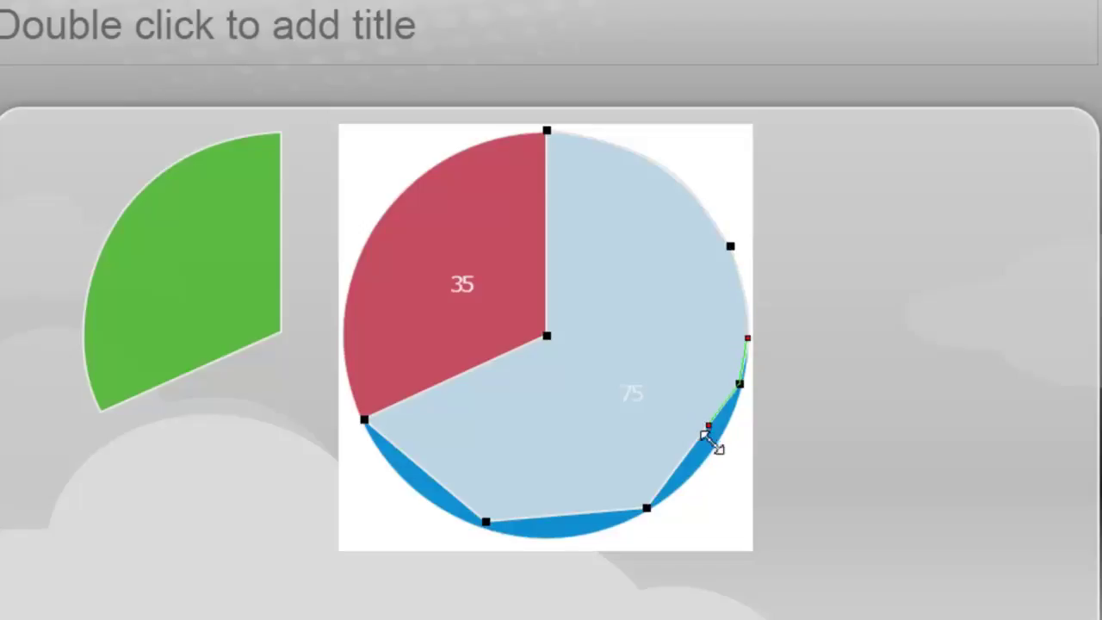
drag(705, 426, 726, 465)
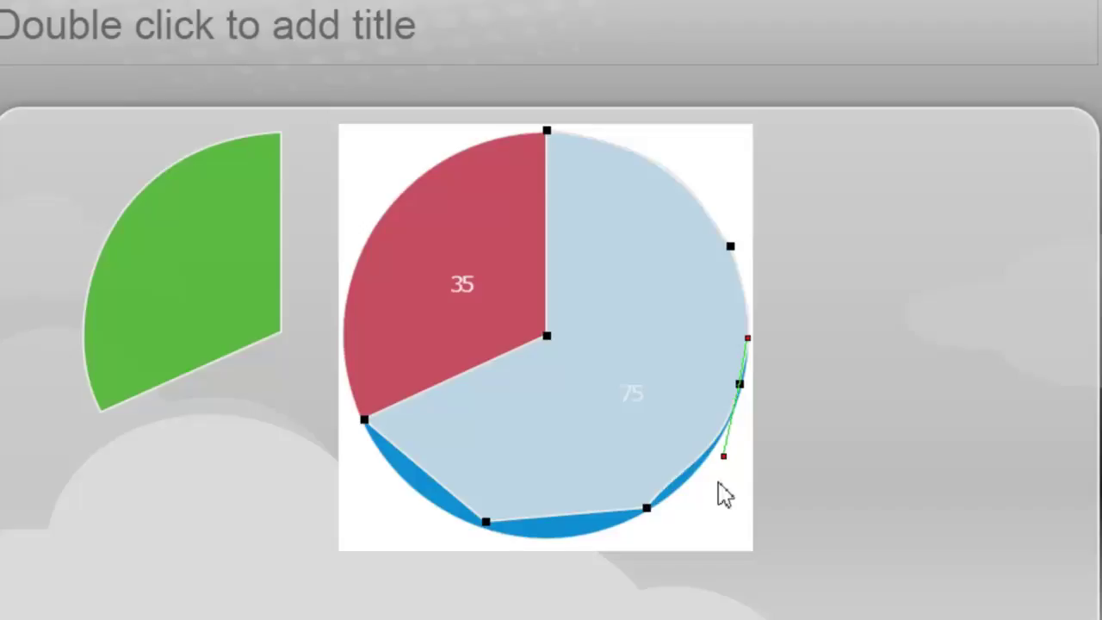
Curve the blue shape's lower-right and bottom edges and round its lower-left edge along the rim.
click(645, 507)
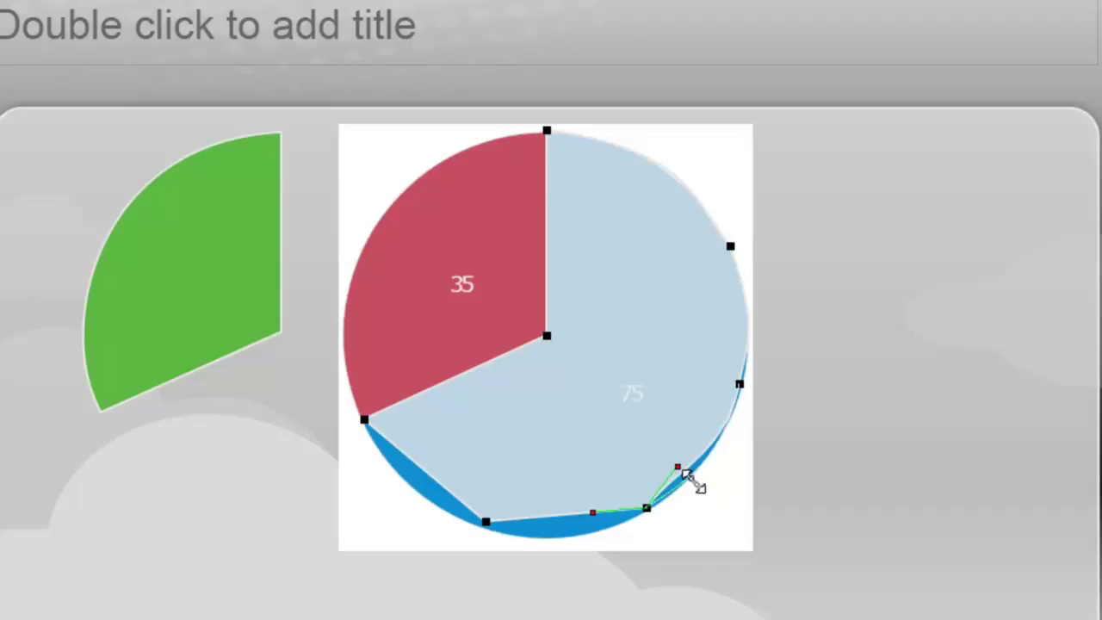
drag(685, 473, 698, 484)
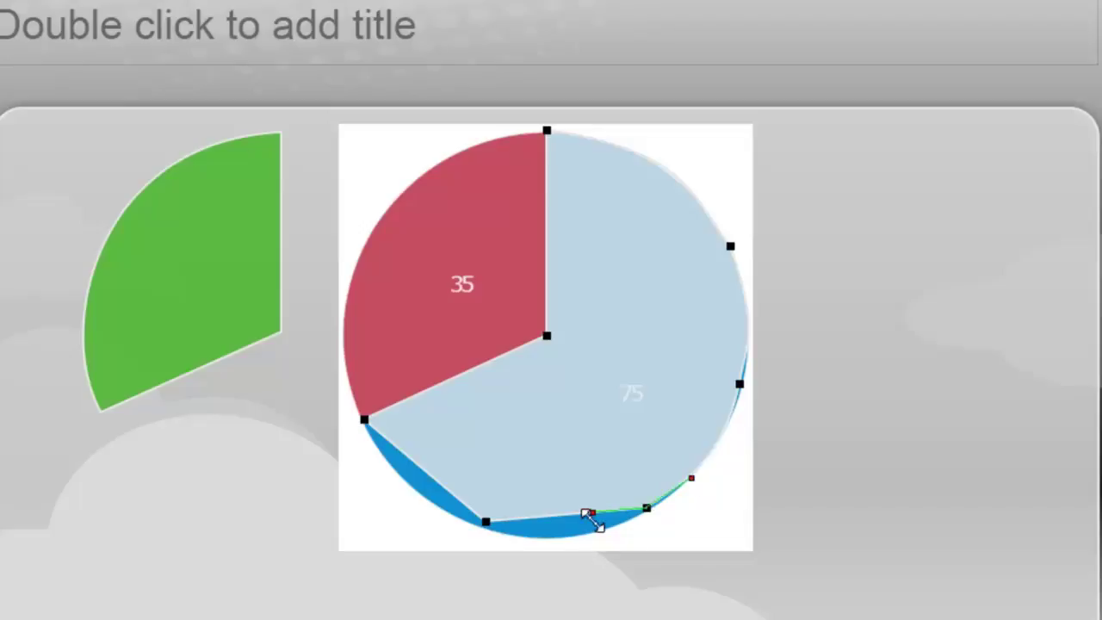
drag(588, 514, 571, 552)
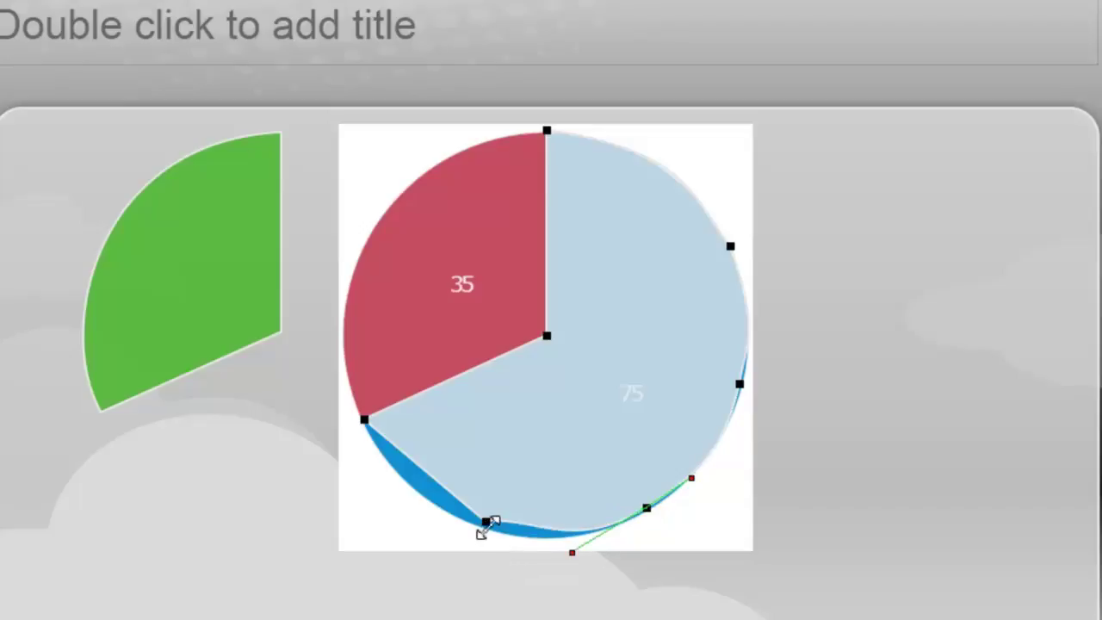
click(485, 522)
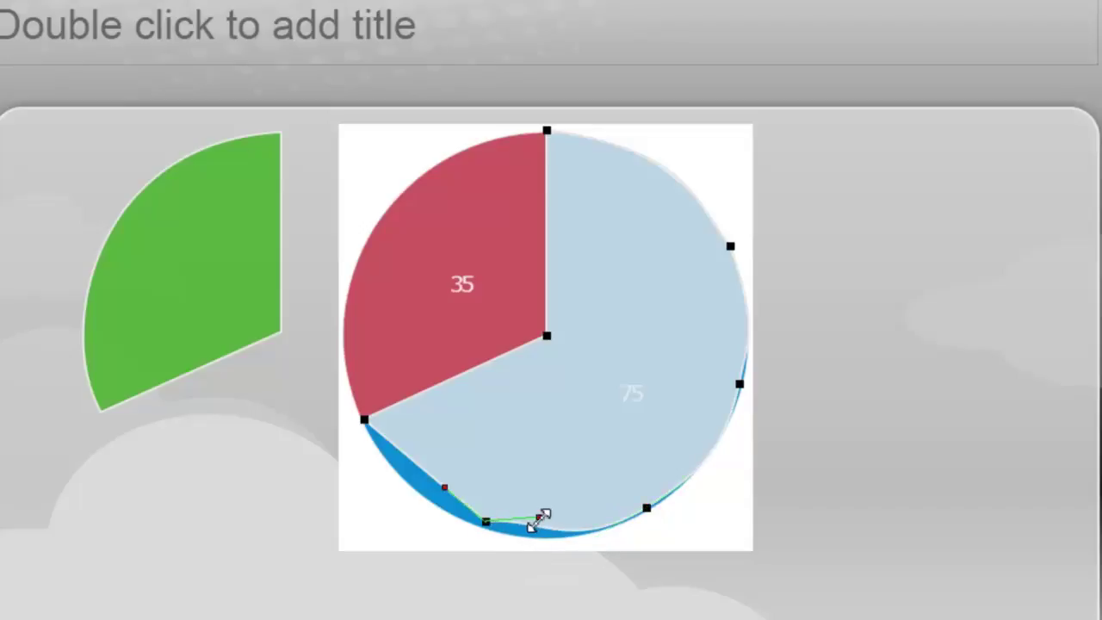
drag(538, 517, 533, 539)
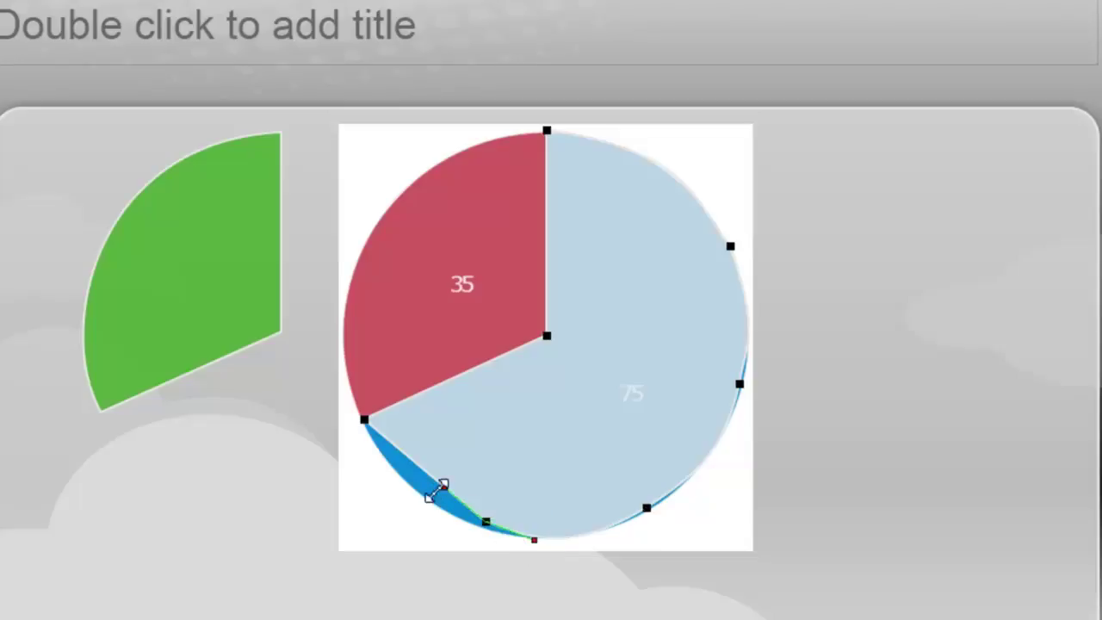
drag(436, 488, 398, 494)
Fine-tune the lower-left curve and bottom point, then exit point editing.
click(364, 420)
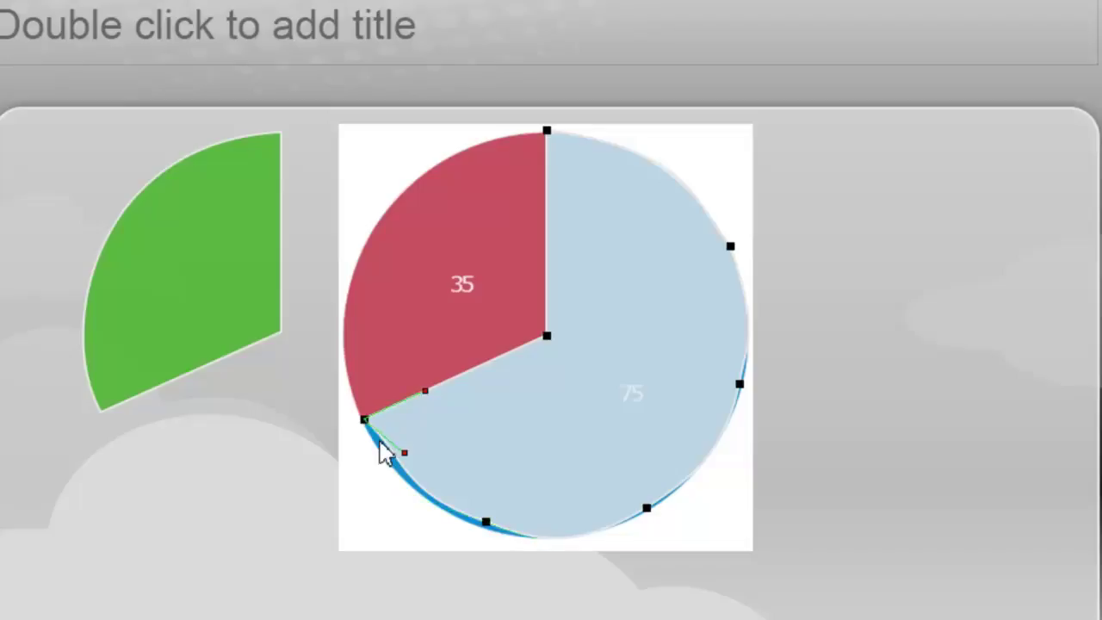
drag(404, 453, 393, 462)
click(485, 523)
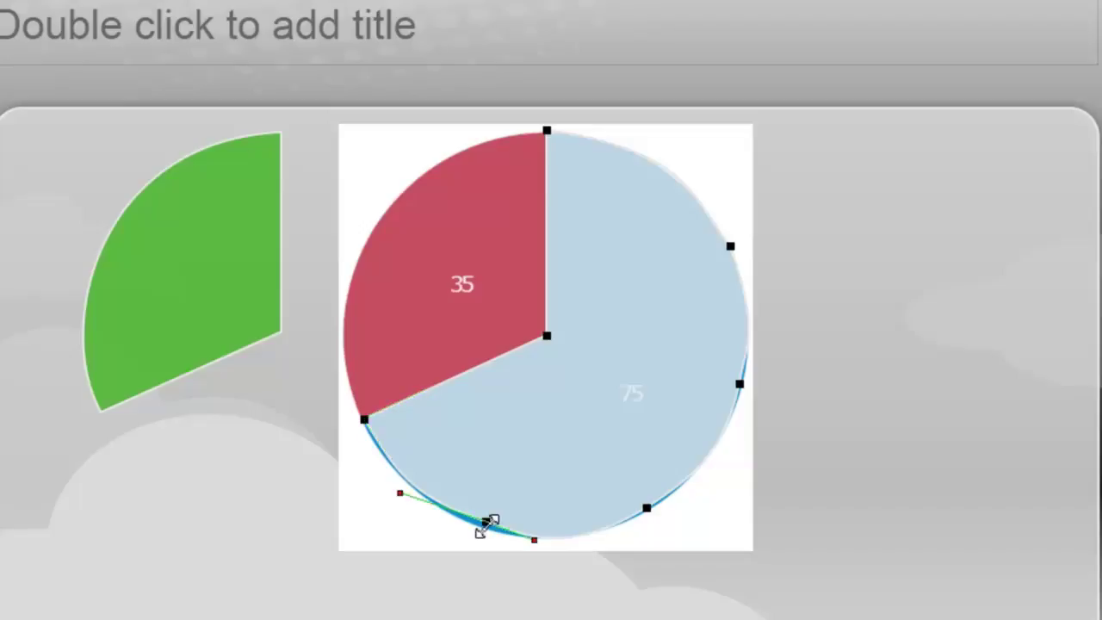
drag(486, 521, 487, 526)
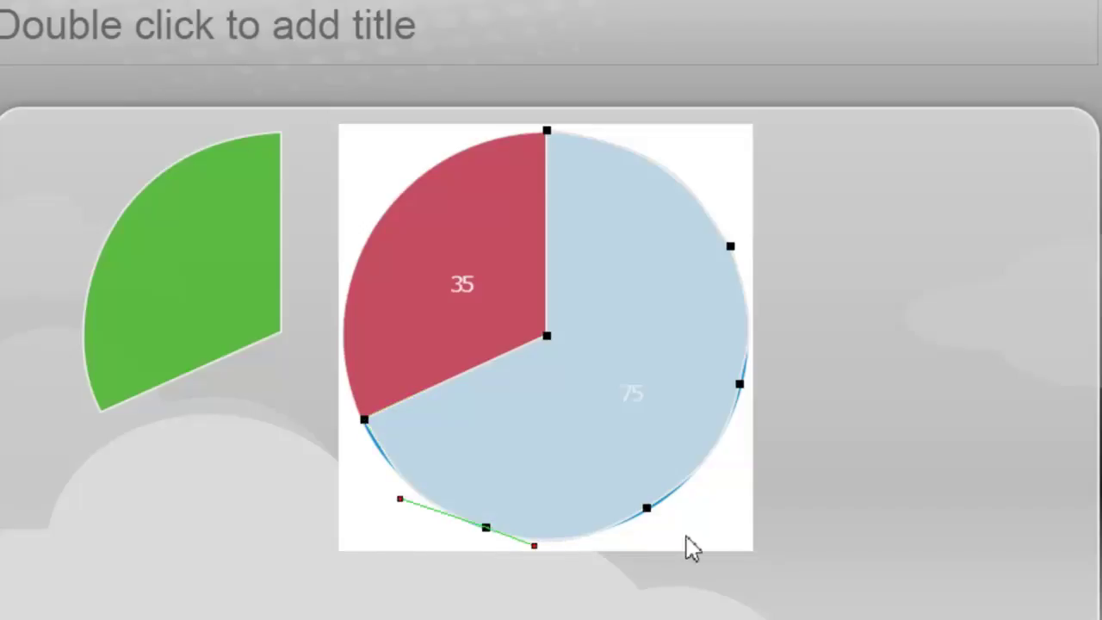
click(647, 507)
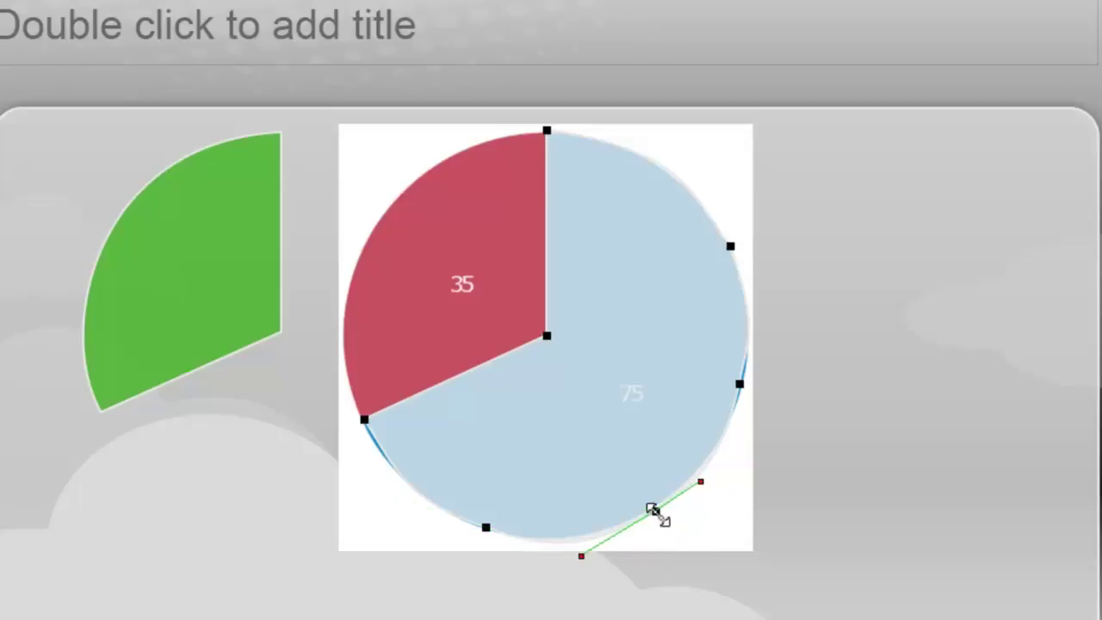
click(739, 383)
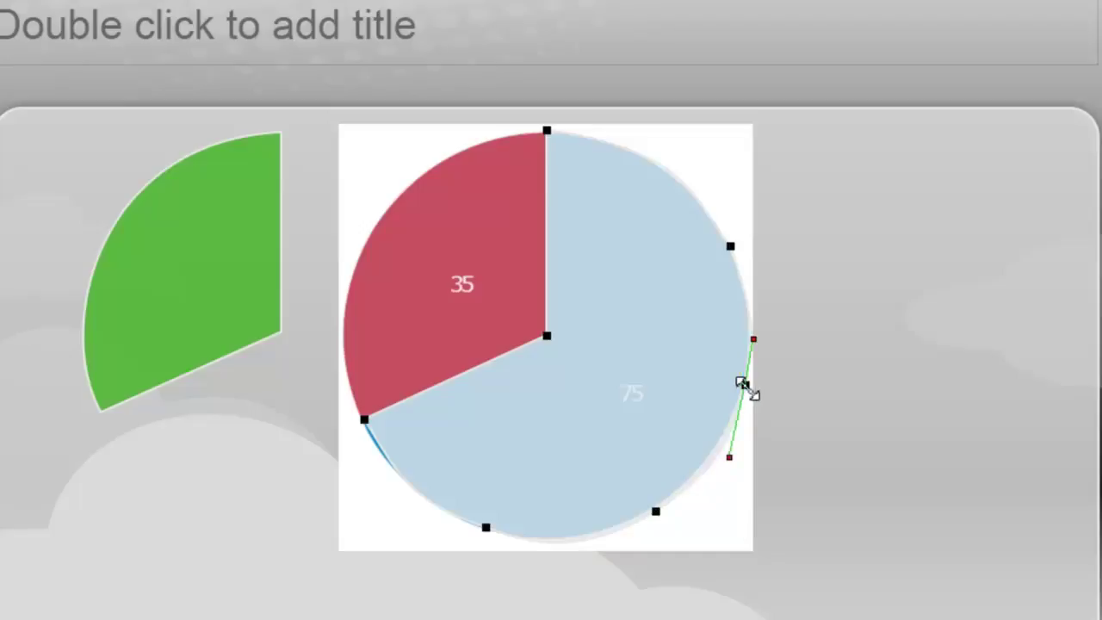
key(Escape)
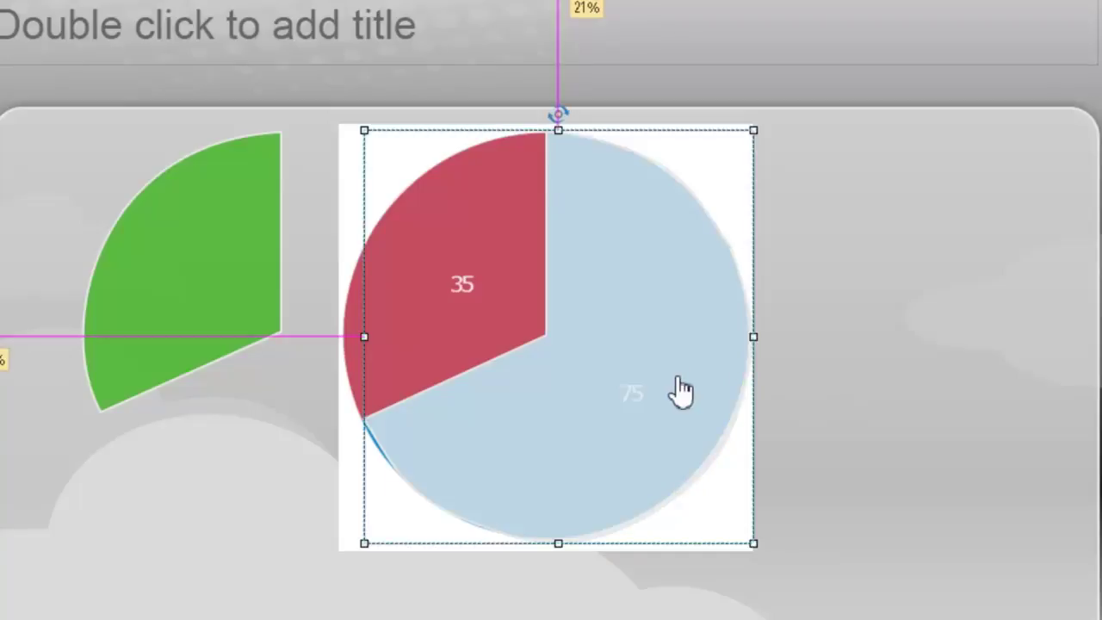
Move the large slice aside and fill it with the chart's blue, and the green slice with its red.
drag(662, 392, 1055, 385)
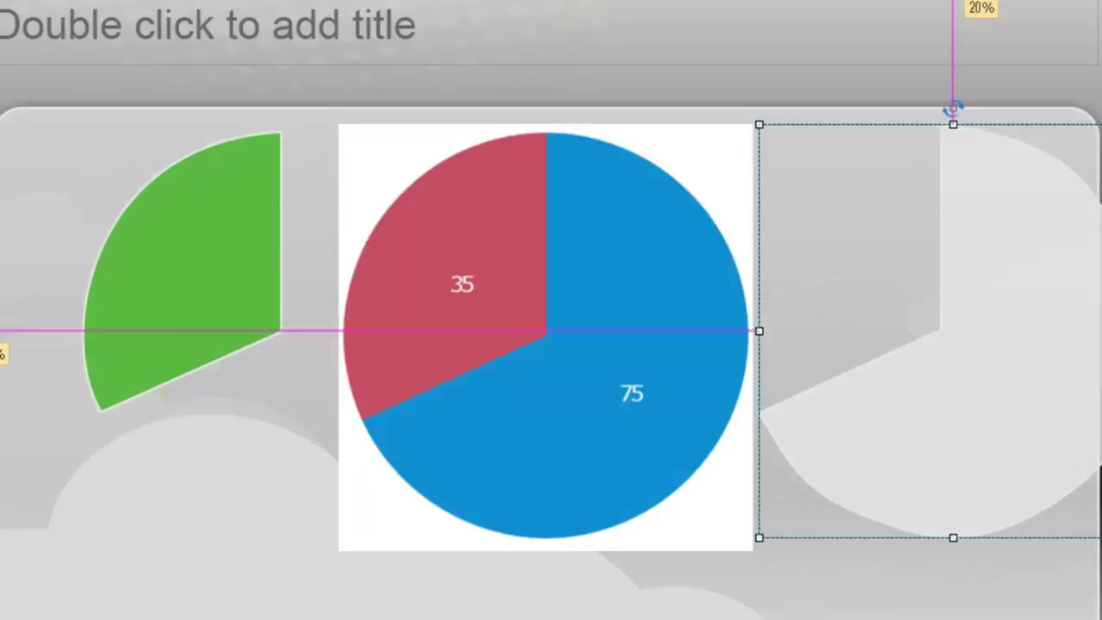
click(655, 273)
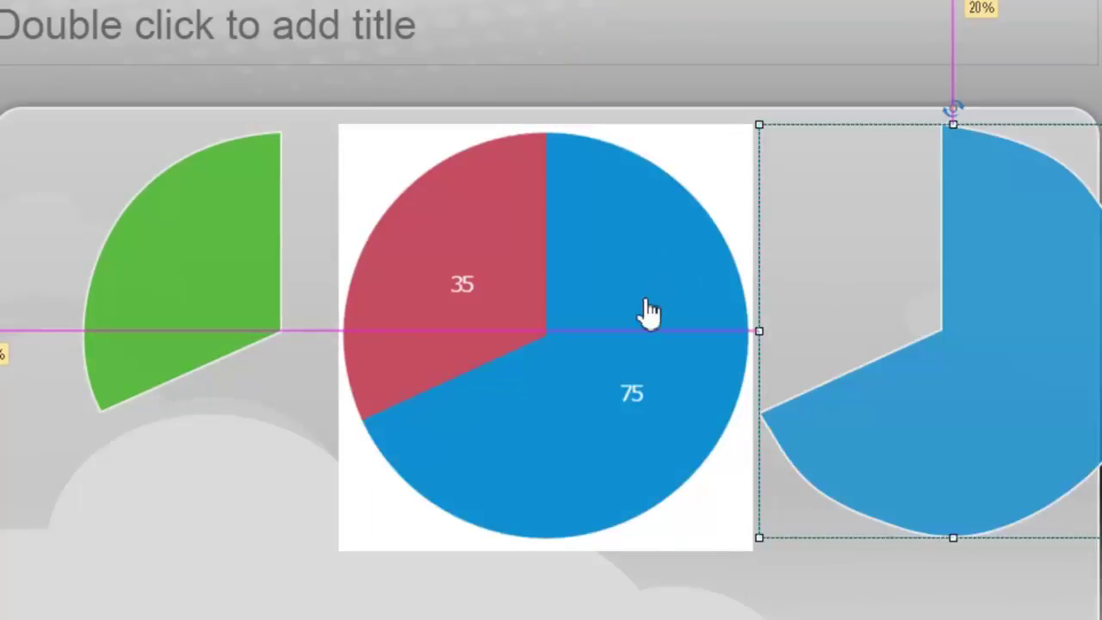
click(269, 267)
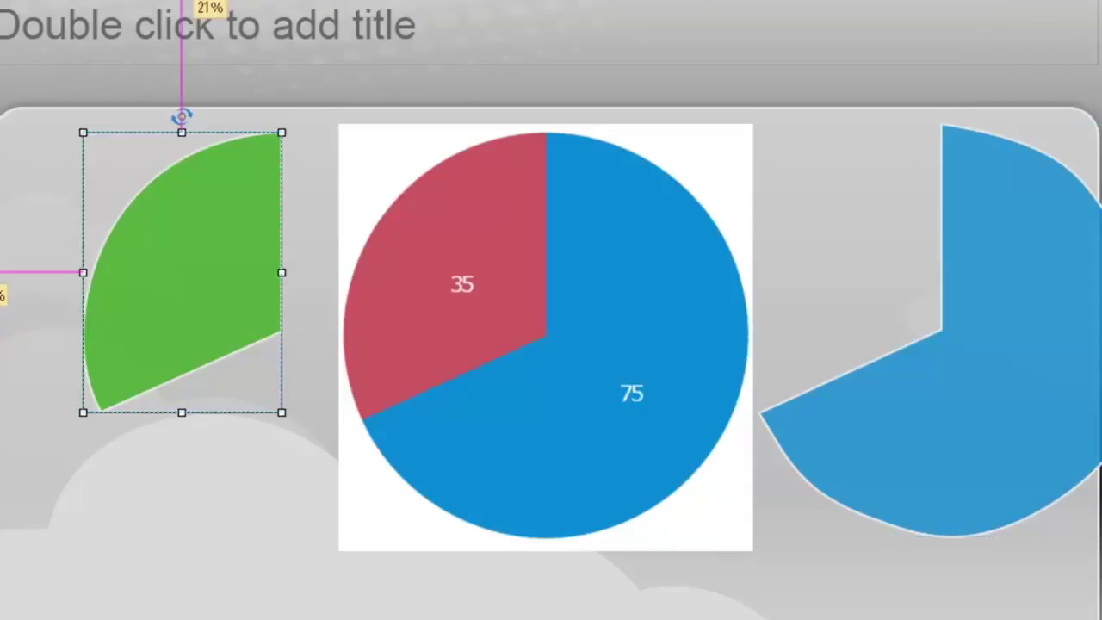
click(476, 225)
Delete the original pie chart image.
click(513, 439)
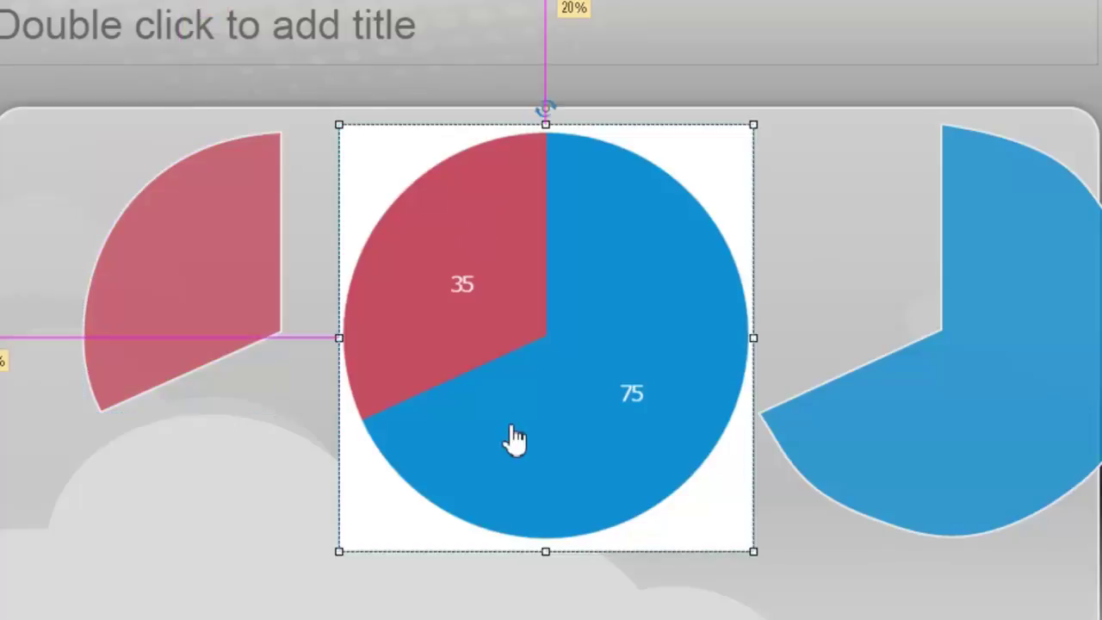
right_click(514, 439)
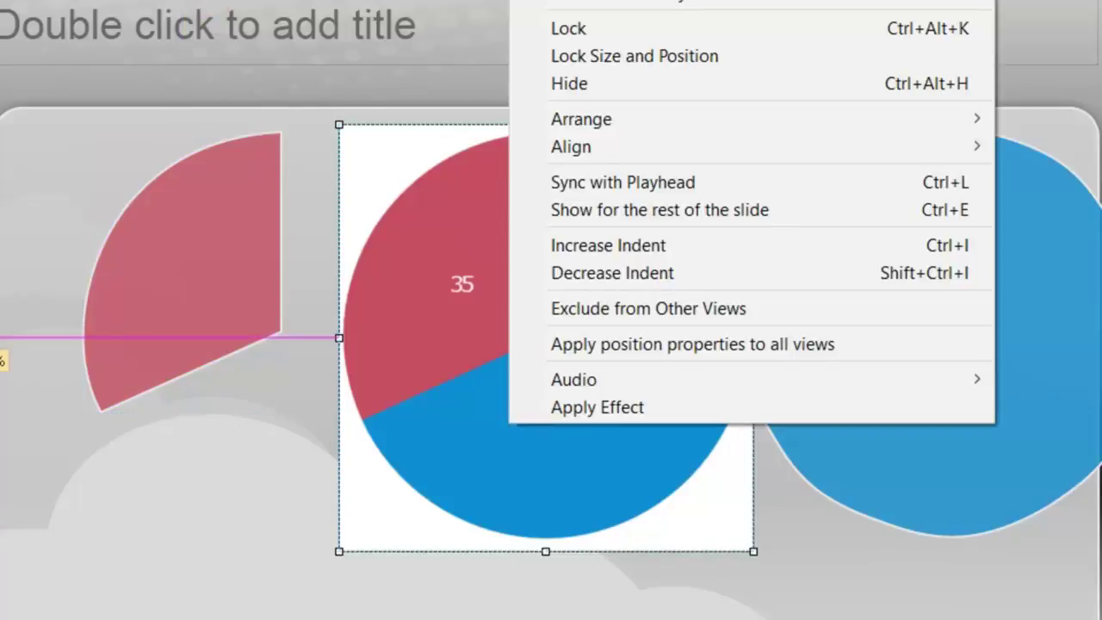
key(Escape)
key(Delete)
Fit the red slice into the blue slice's gap and move both to the slide centre.
drag(246, 249, 892, 258)
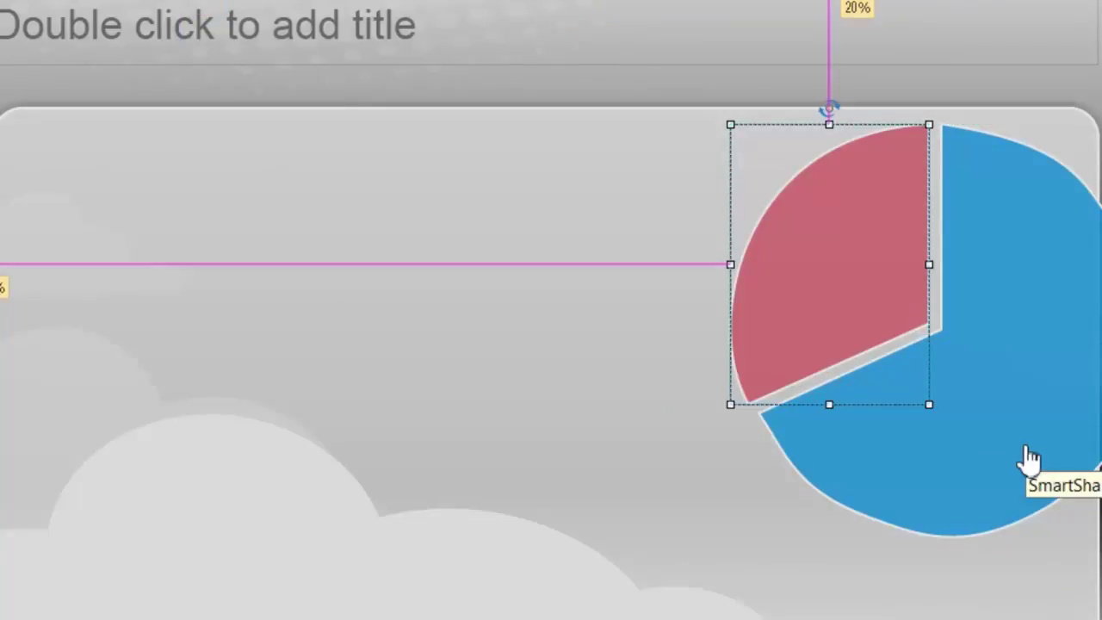
shift+click(1047, 439)
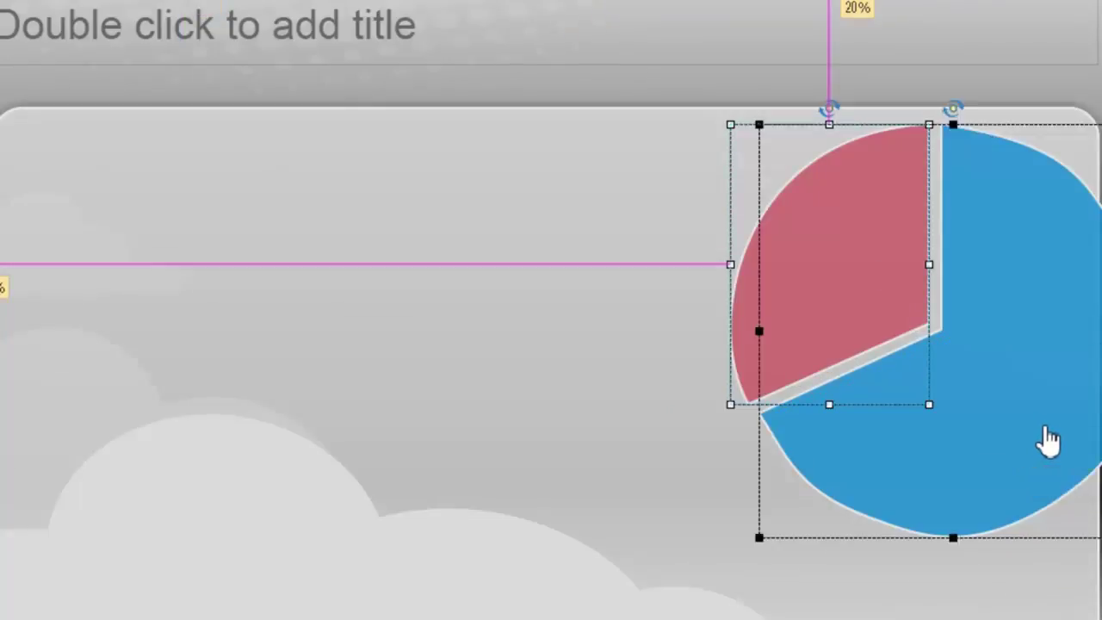
drag(880, 312, 499, 297)
key(Escape)
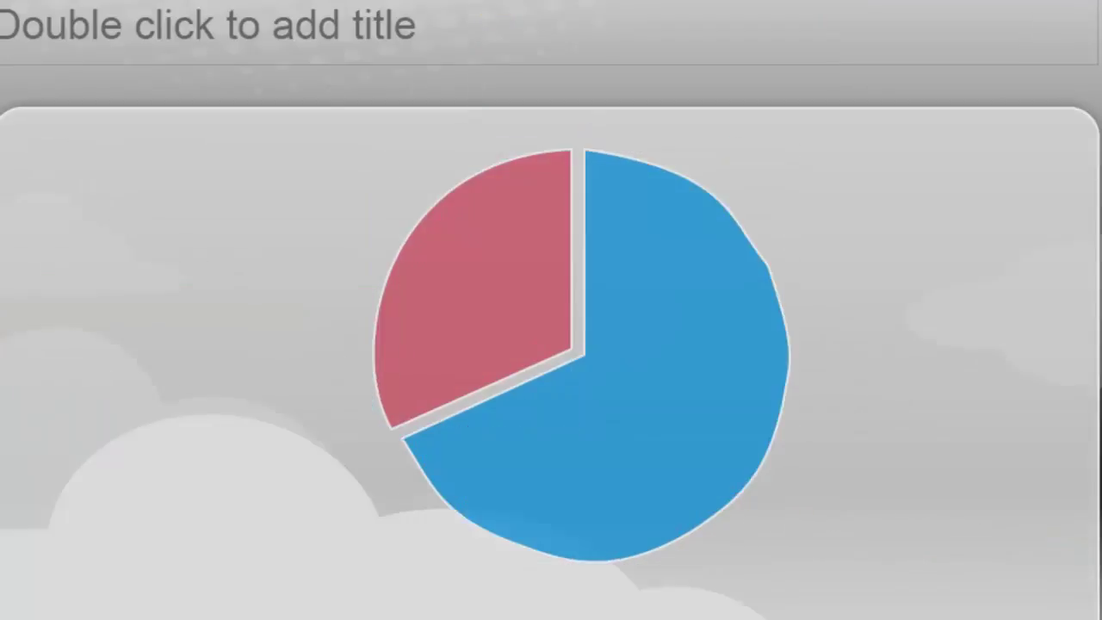